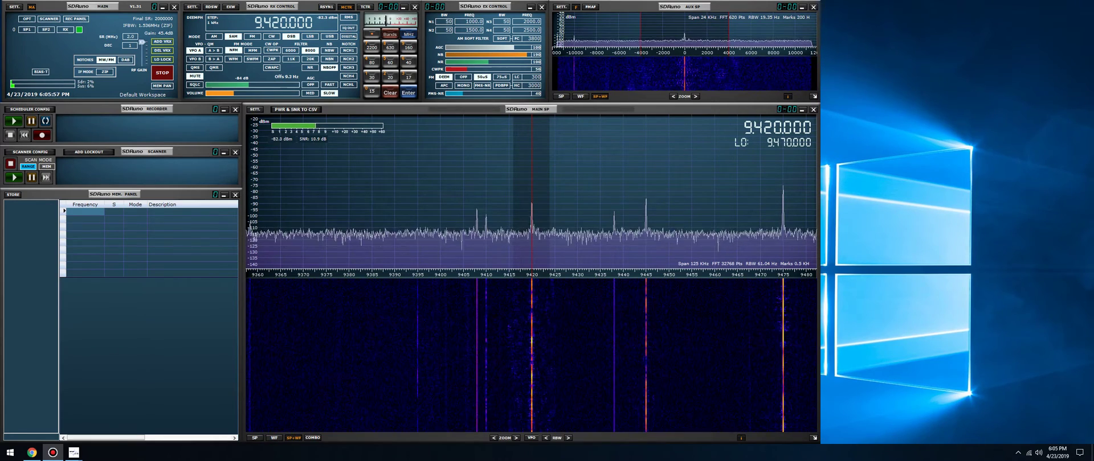
- Switch the receiver to low-IF (LIF) mode and retune to the signal at 9470 kHz
click(125, 38)
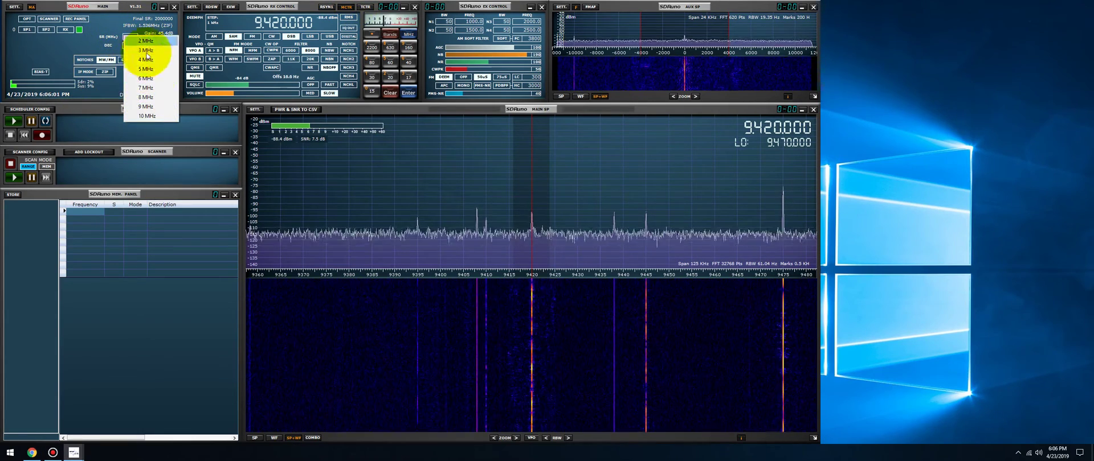
click(44, 47)
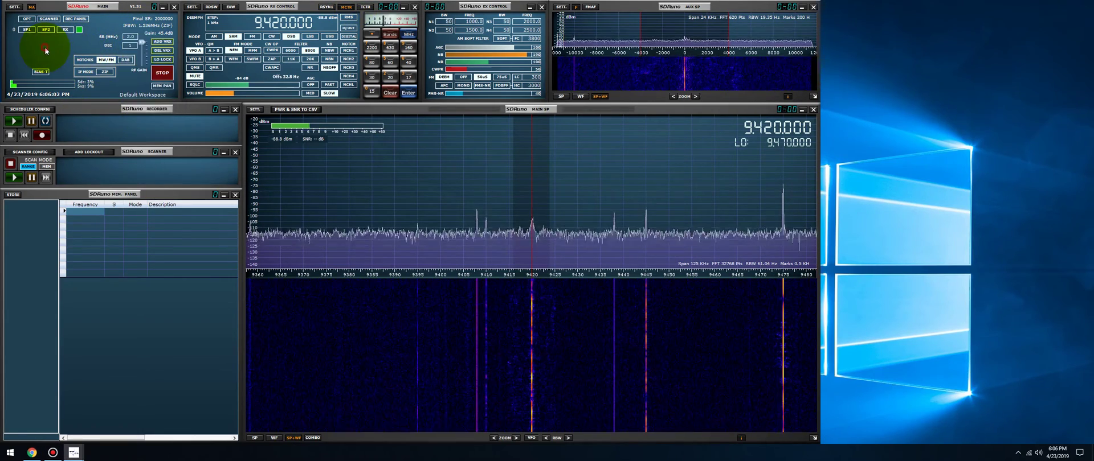
click(106, 71)
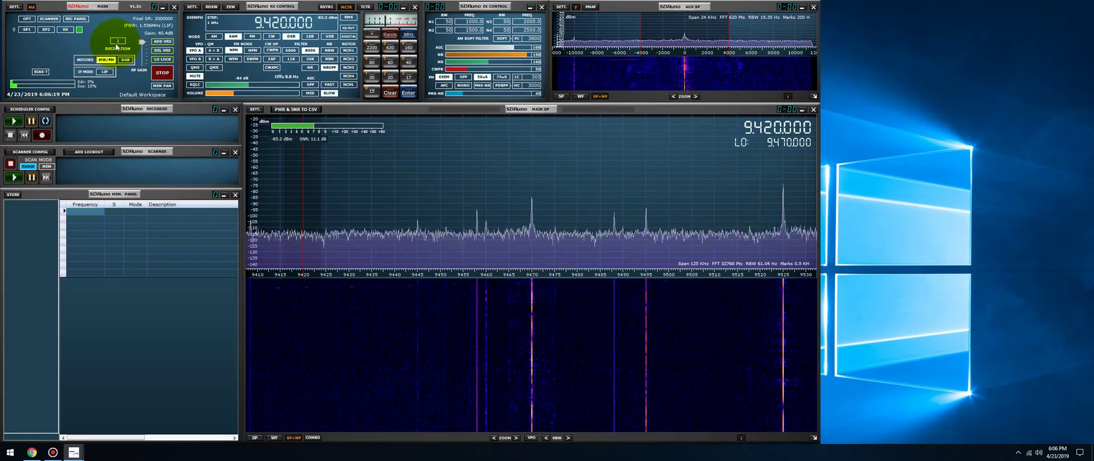
click(531, 174)
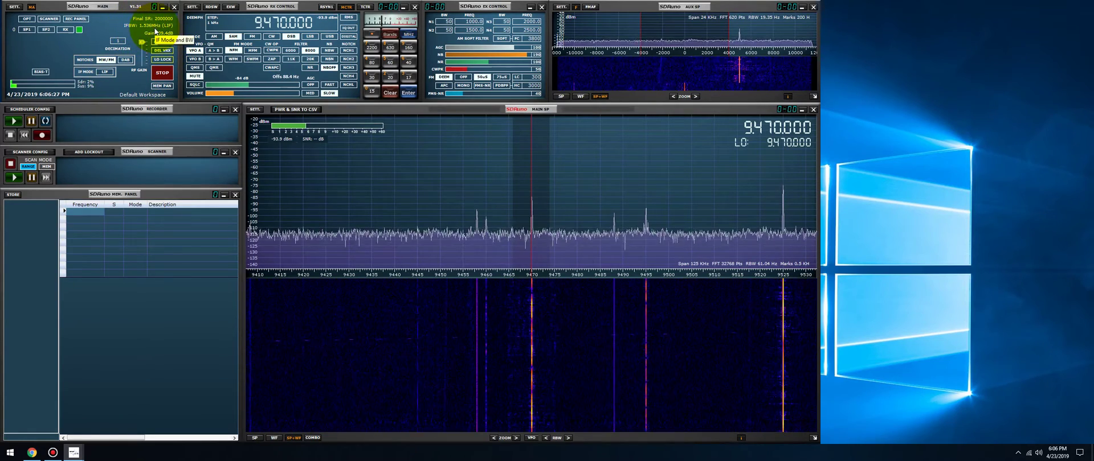
- Widen the main spectrum to a 2000 kHz span and restart the receiver with PLAY!
click(493, 438)
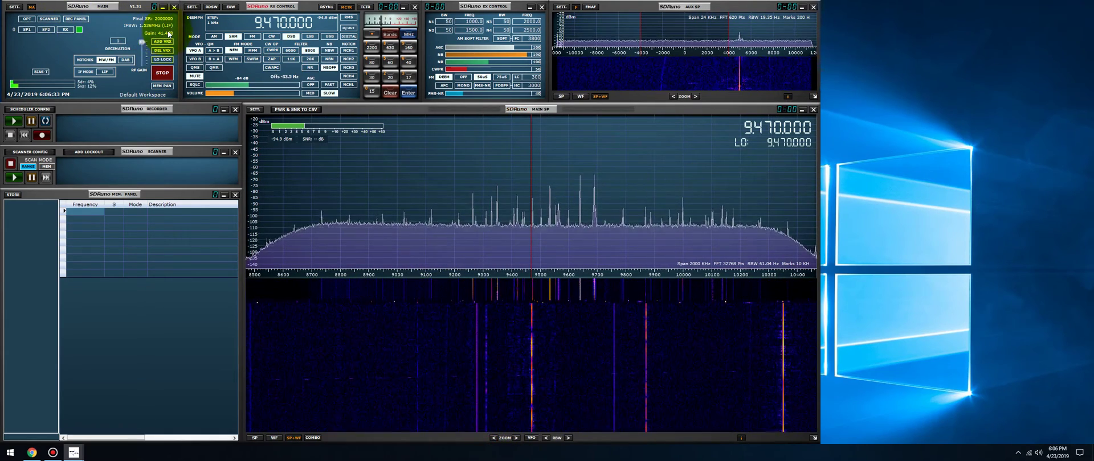
click(99, 73)
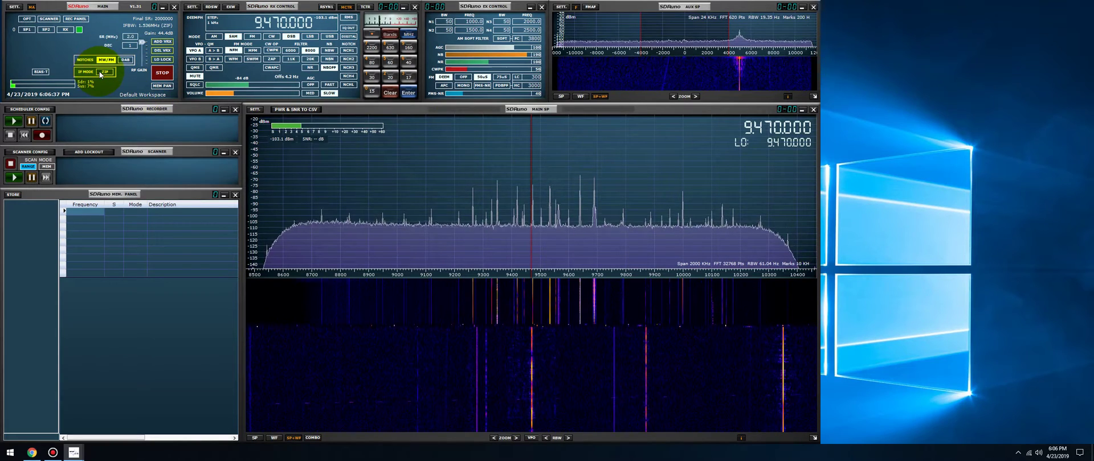
click(134, 37)
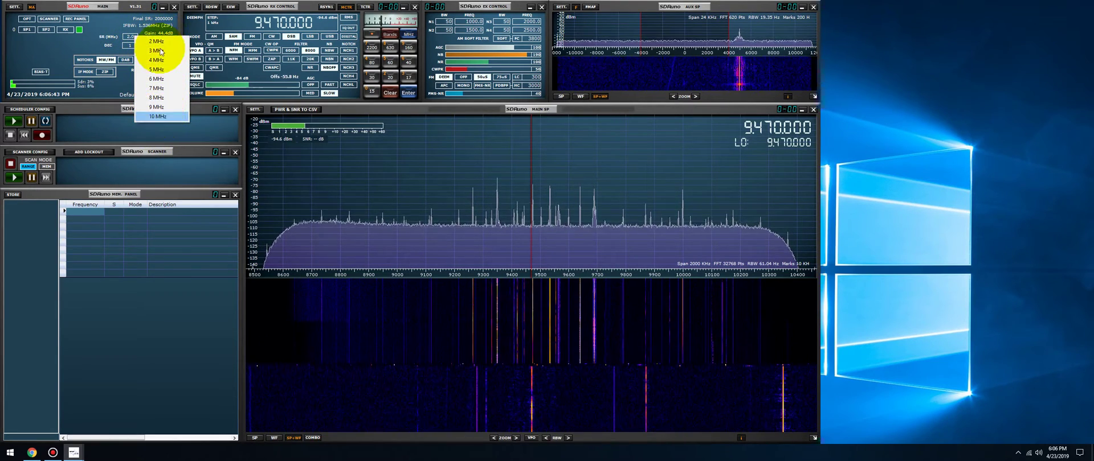
click(117, 41)
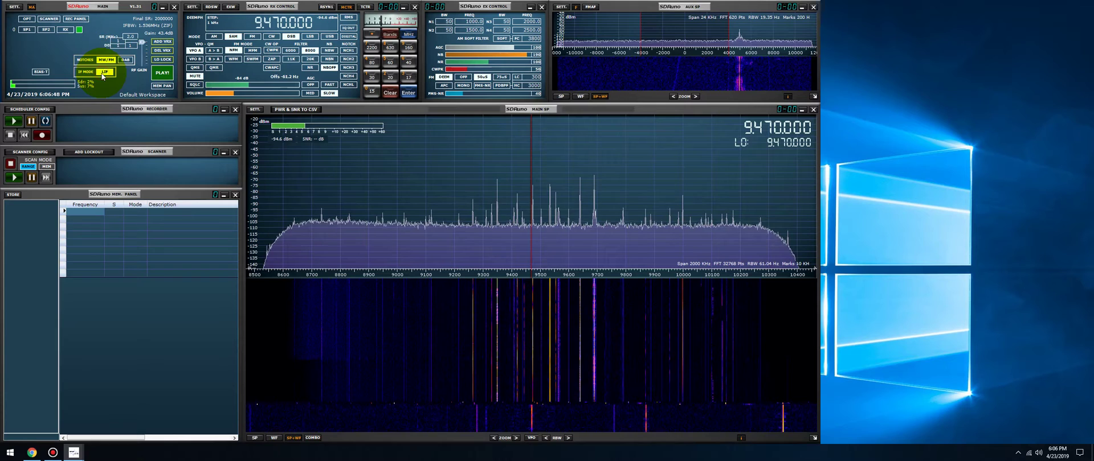
click(162, 72)
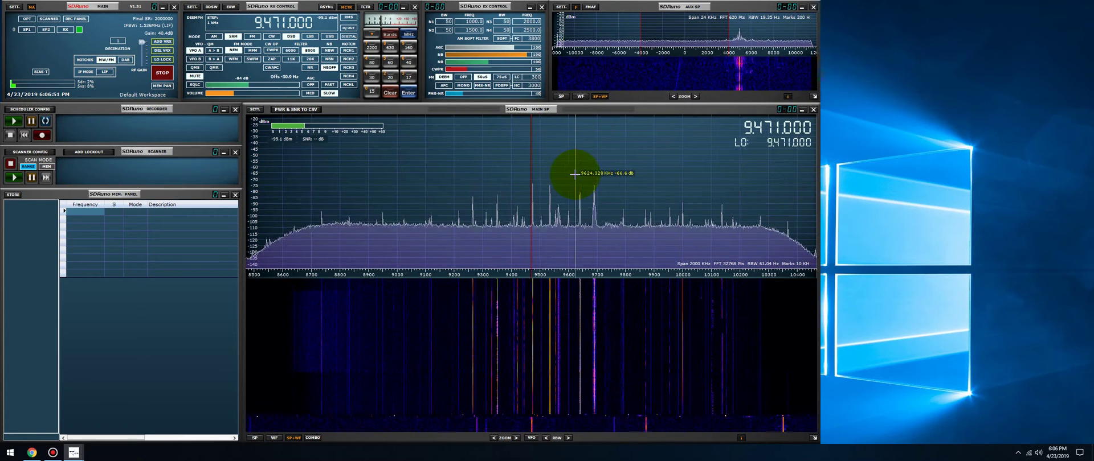
- Scroll the VFO frequency digits to 9.420.000 kHz
scroll(574, 174, up, 4)
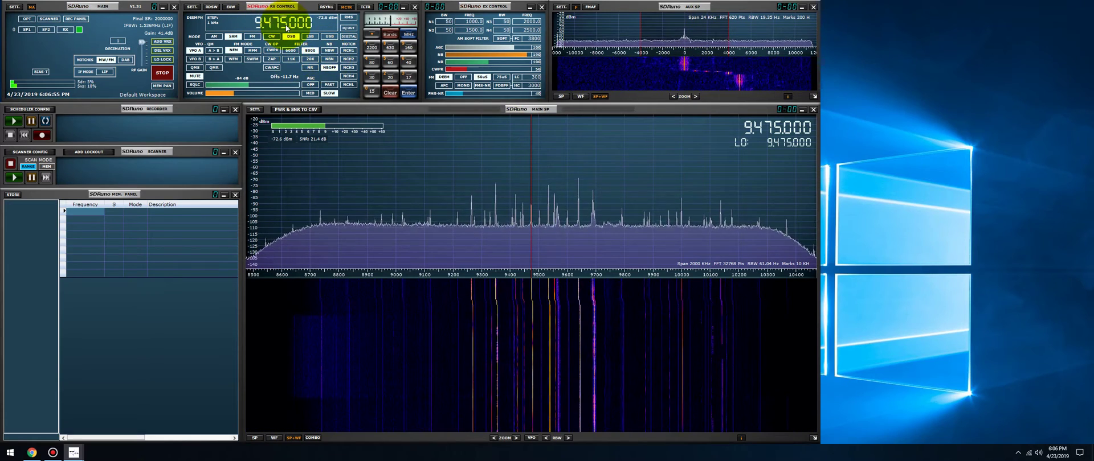
scroll(281, 26, down, 5)
scroll(286, 27, down, 4)
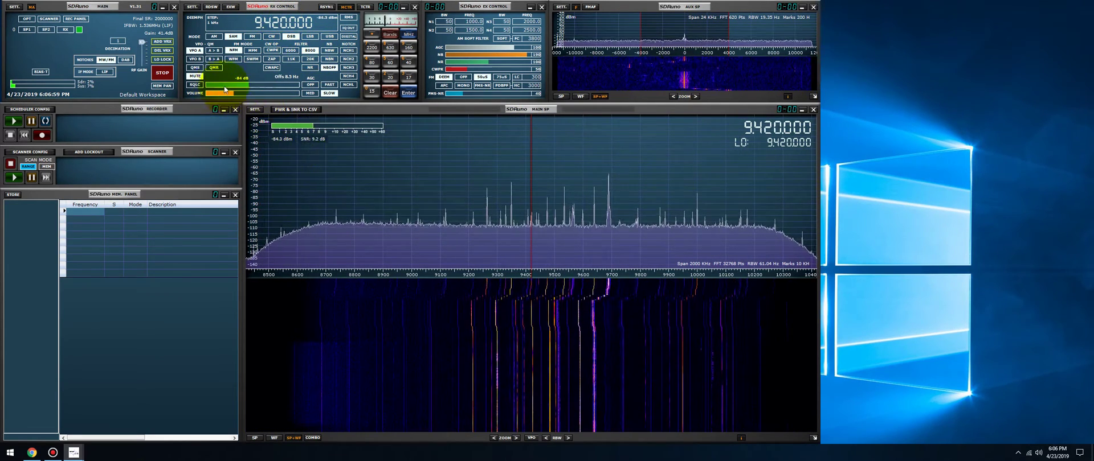
- Set the squelch (SQLC) level to about -98 dB
drag(244, 85, 229, 90)
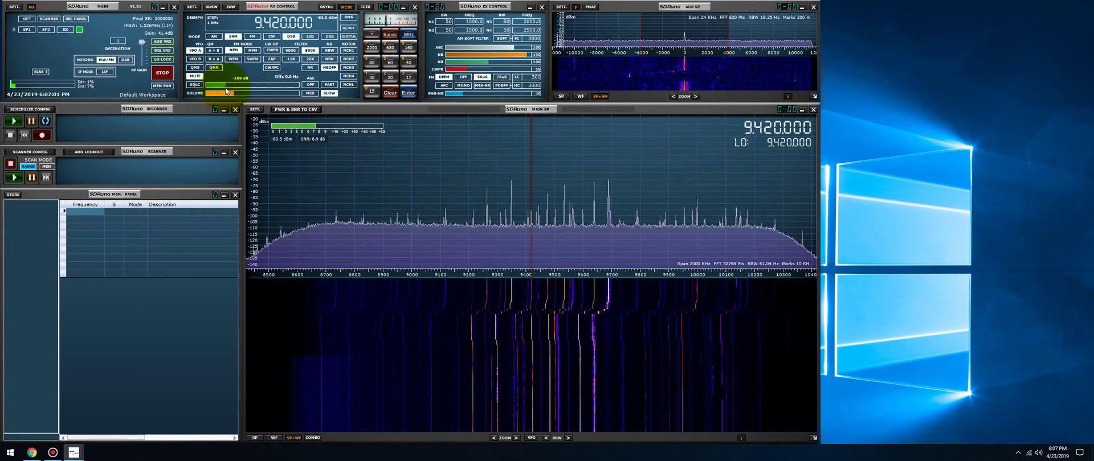
click(234, 85)
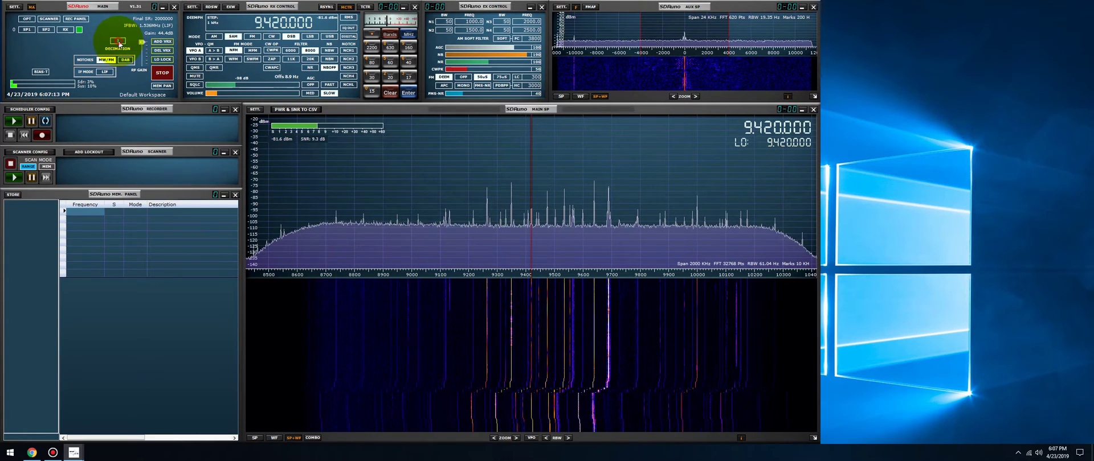
click(118, 42)
- Step decimation through 2, 4 and 8 up to 32 for a 62500 sample rate
click(146, 46)
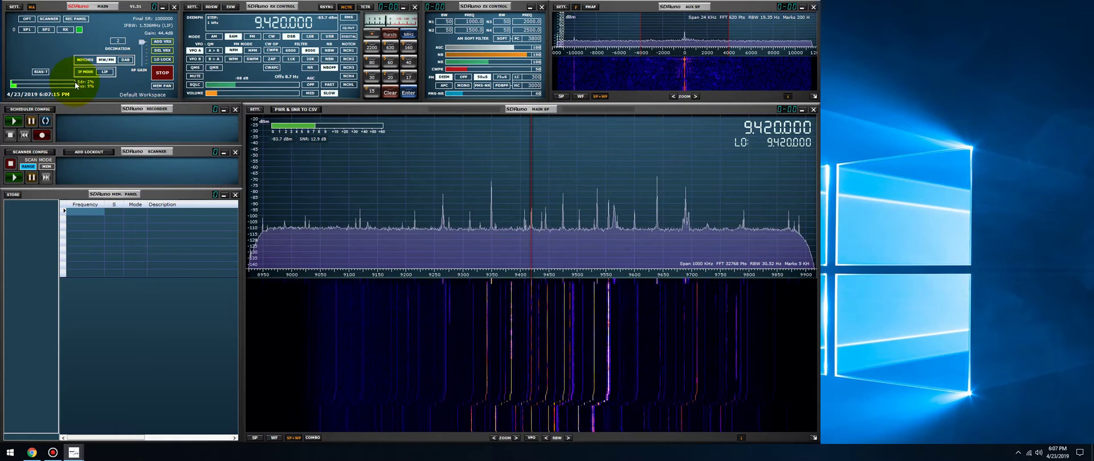
click(117, 43)
click(143, 55)
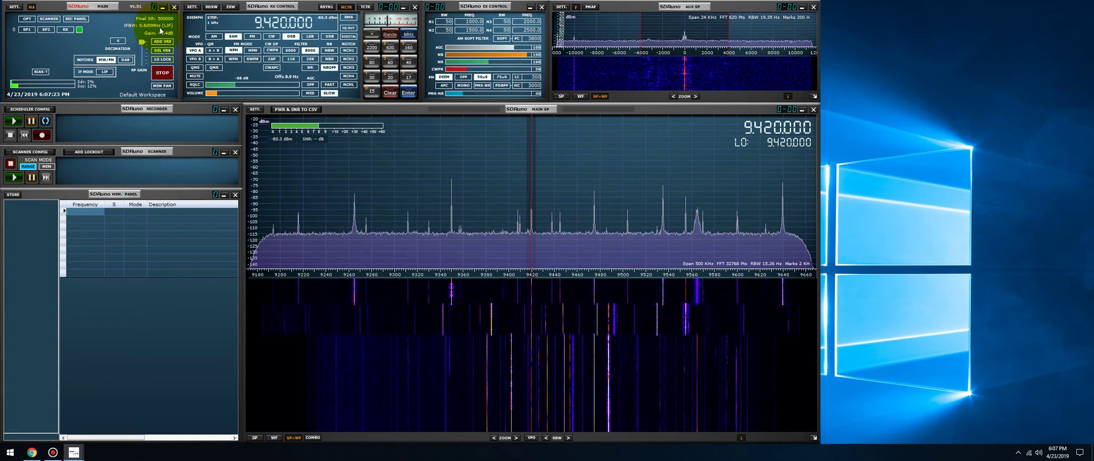
click(118, 41)
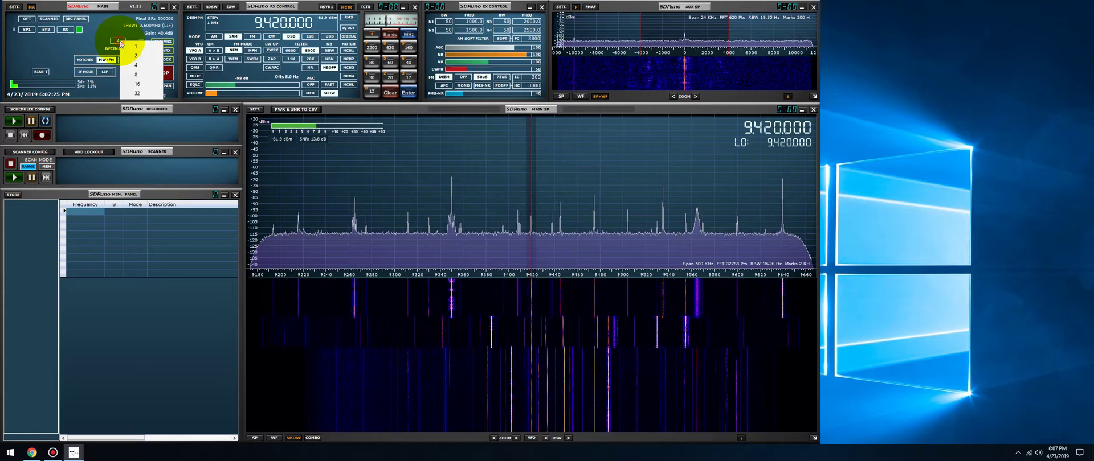
click(135, 76)
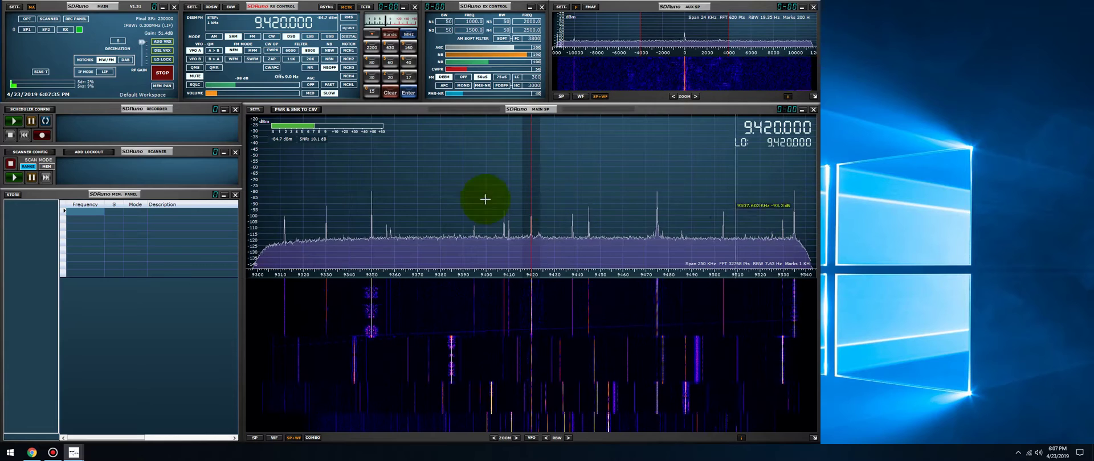
click(118, 41)
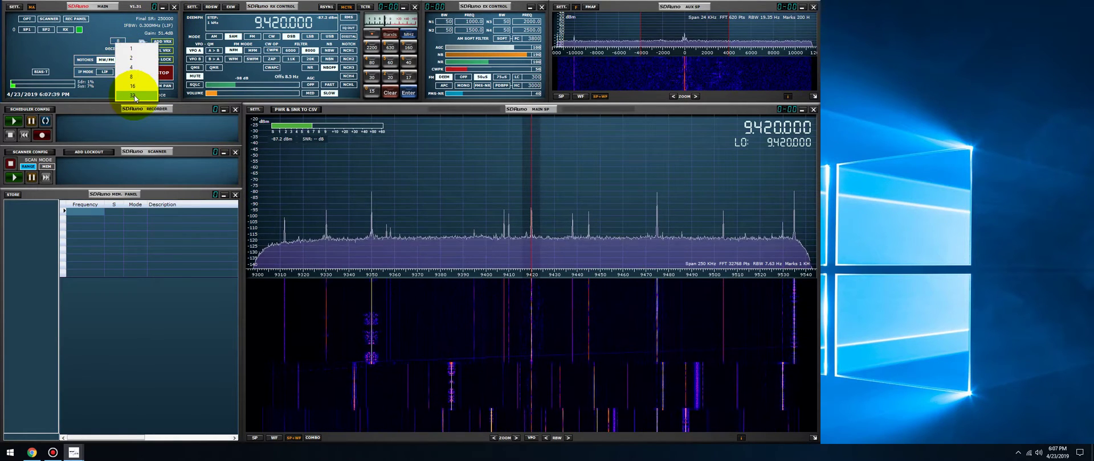
click(135, 97)
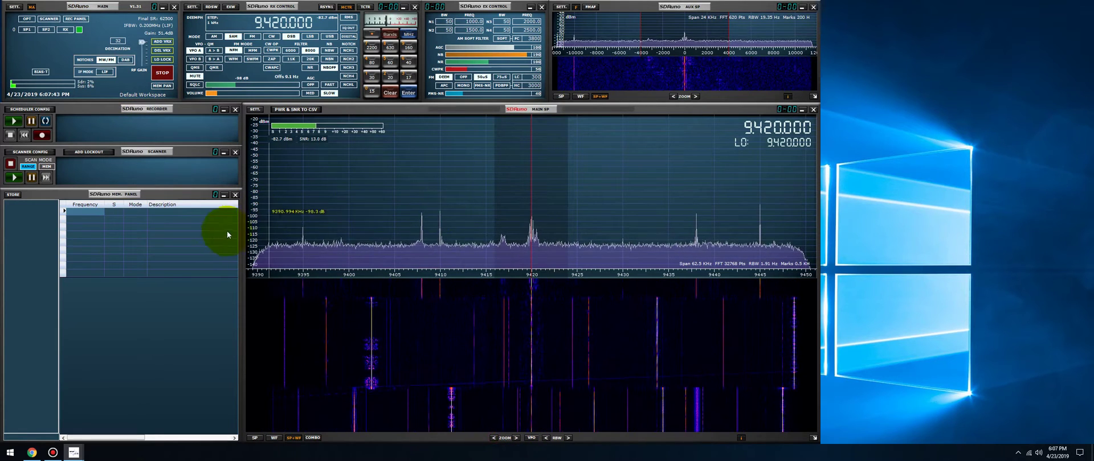
- Zoom the main spectrum in around 9420 kHz to a 1 kHz span
click(516, 439)
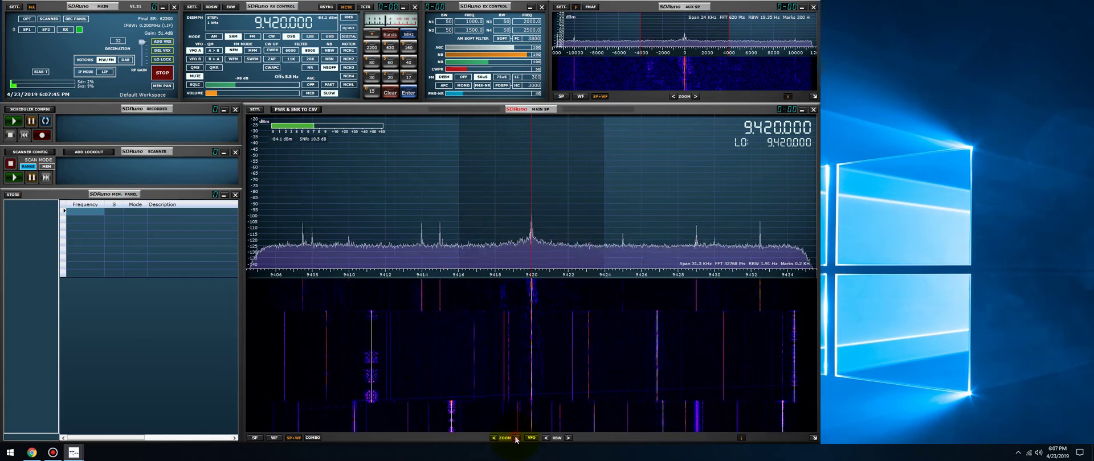
click(516, 438)
click(516, 438)
click(516, 438)
click(516, 438)
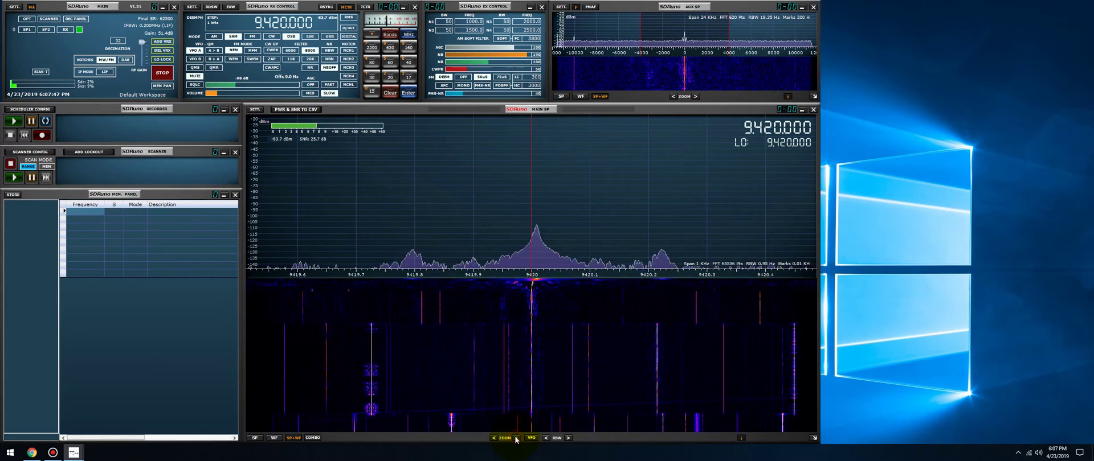
click(516, 438)
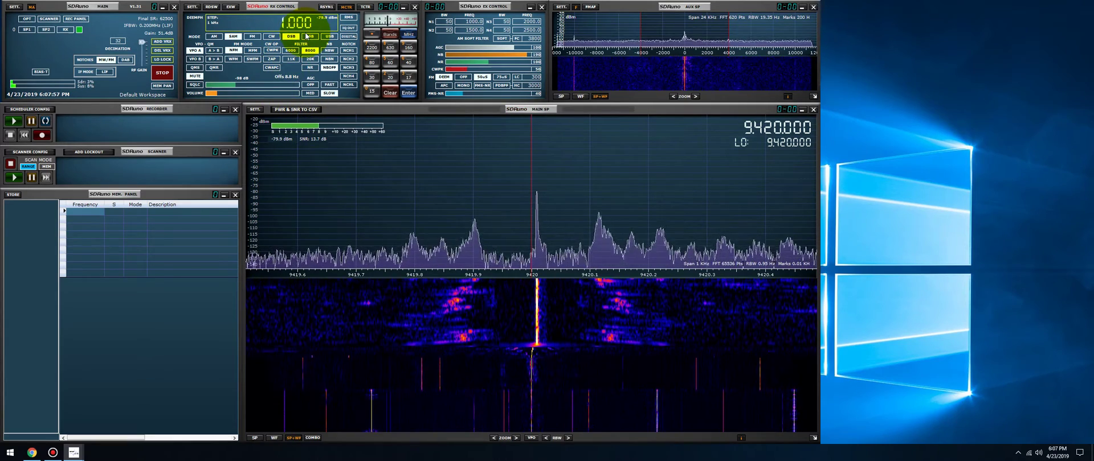
key(Return)
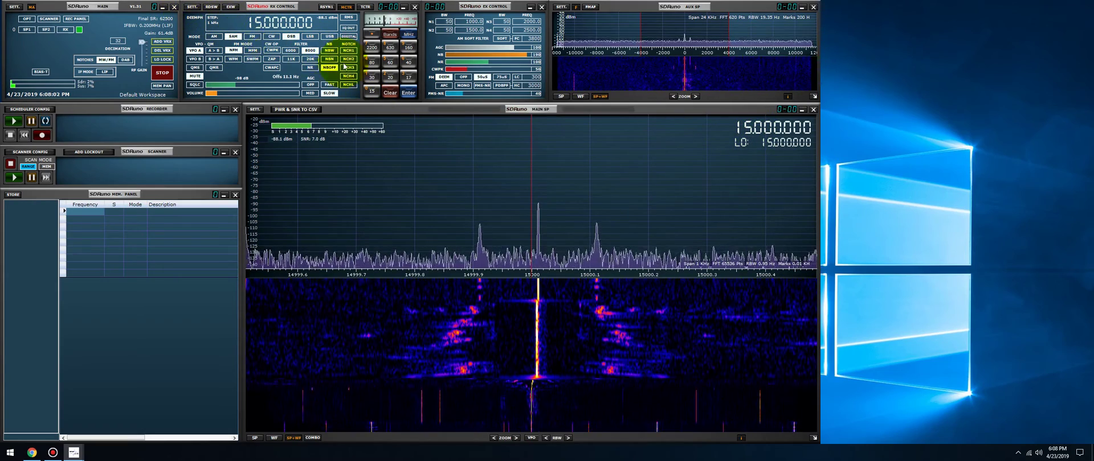
- Run AUTO CAL on the RX Settings CAL page to calibrate against WWV at 15000 kHz
click(192, 7)
click(360, 15)
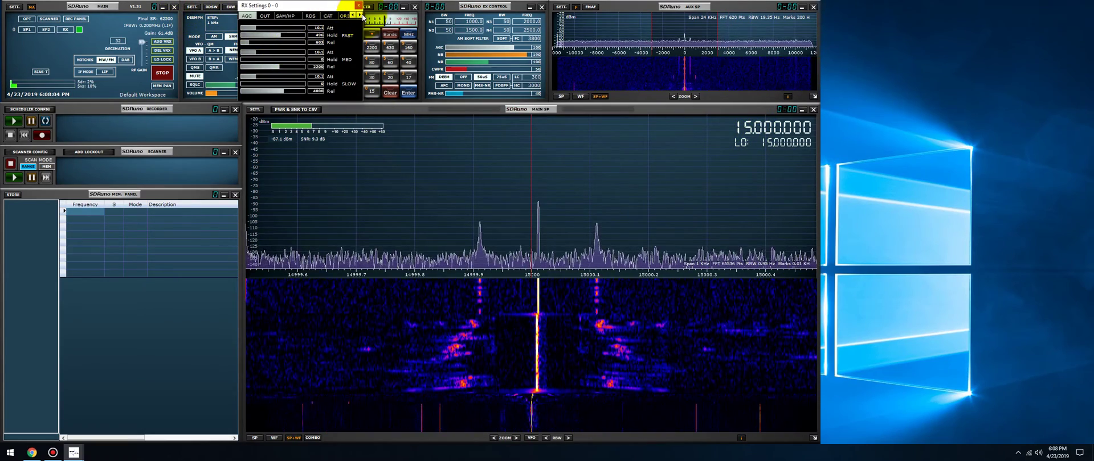
click(359, 15)
click(360, 15)
click(318, 16)
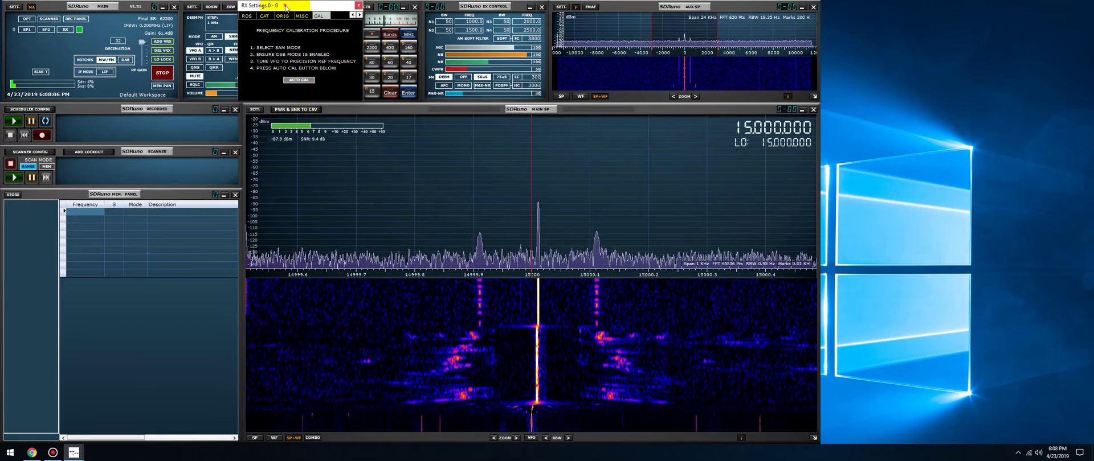
drag(279, 5, 236, 106)
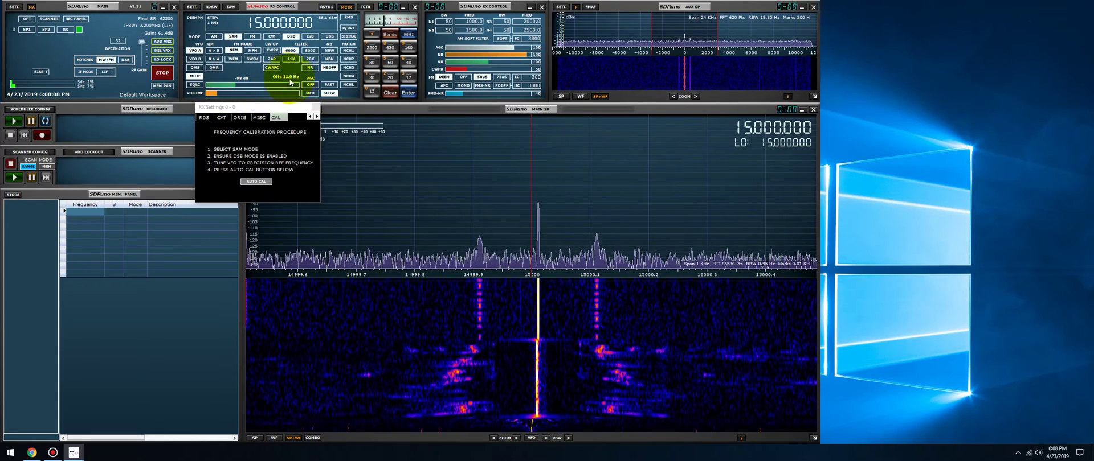
click(257, 182)
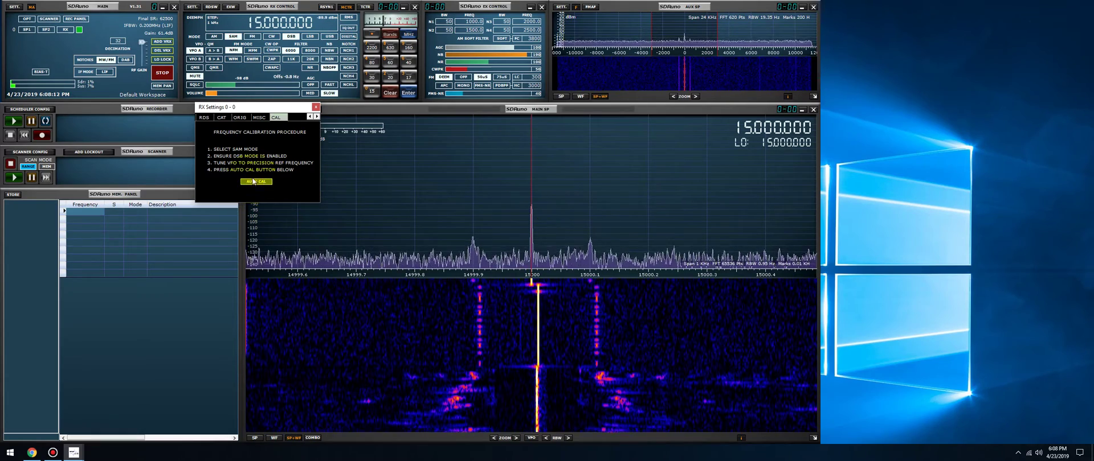
click(316, 107)
- Switch to AM demodulation and tune the VFO to 9420000 Hz
click(214, 37)
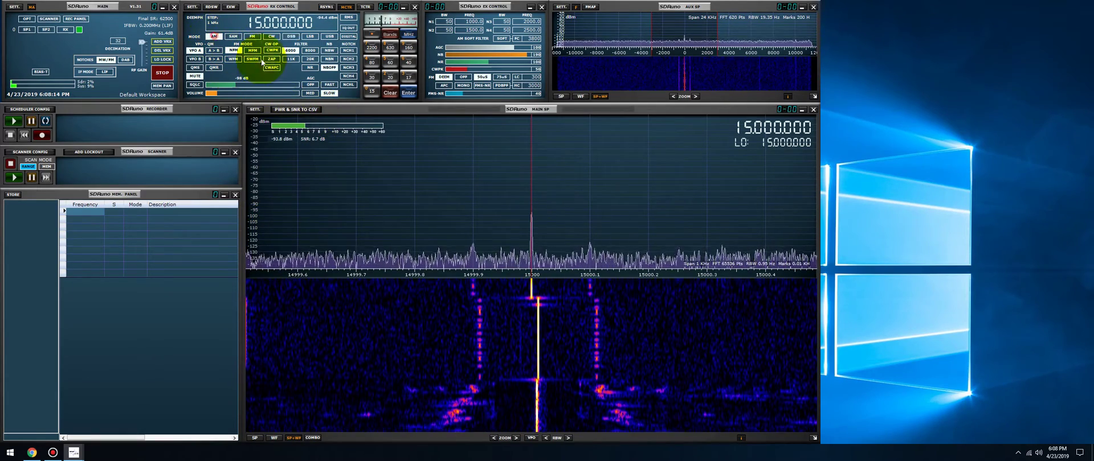
text(9420000)
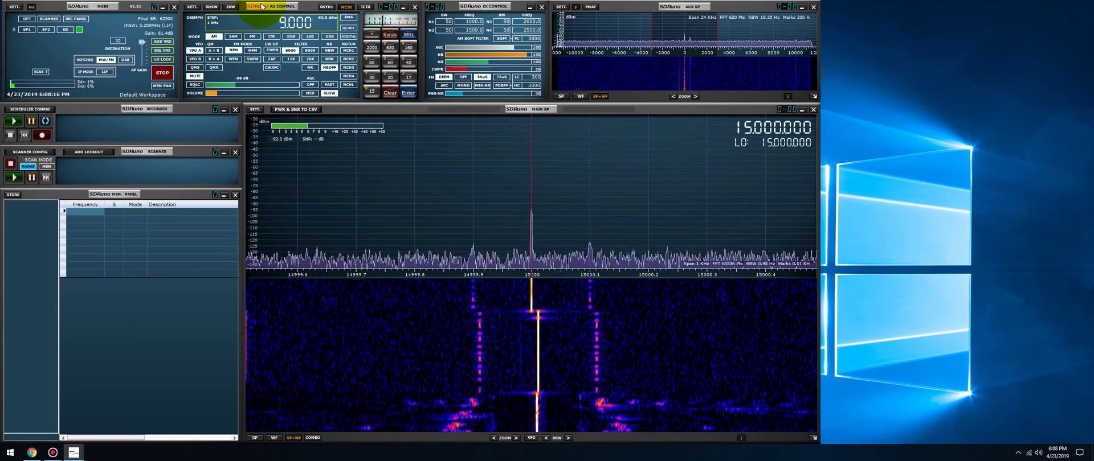
key(Return)
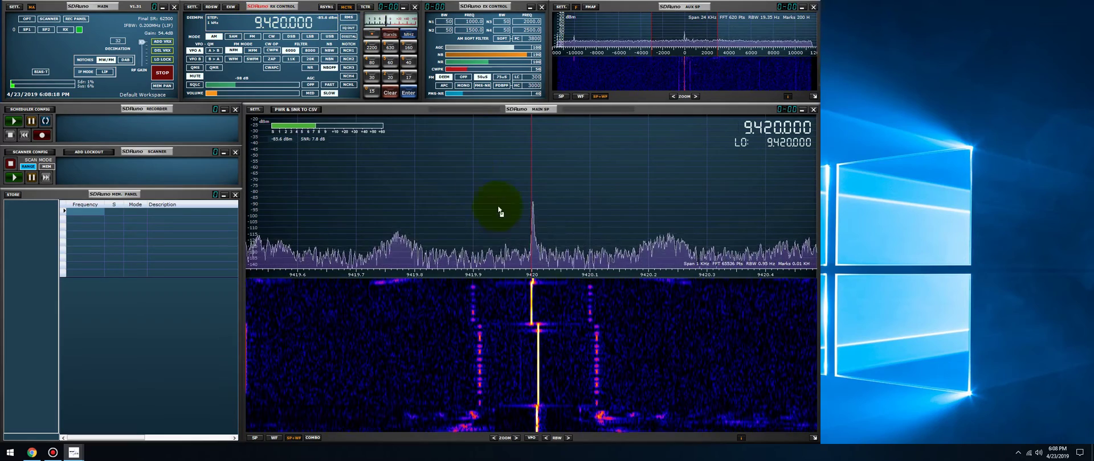